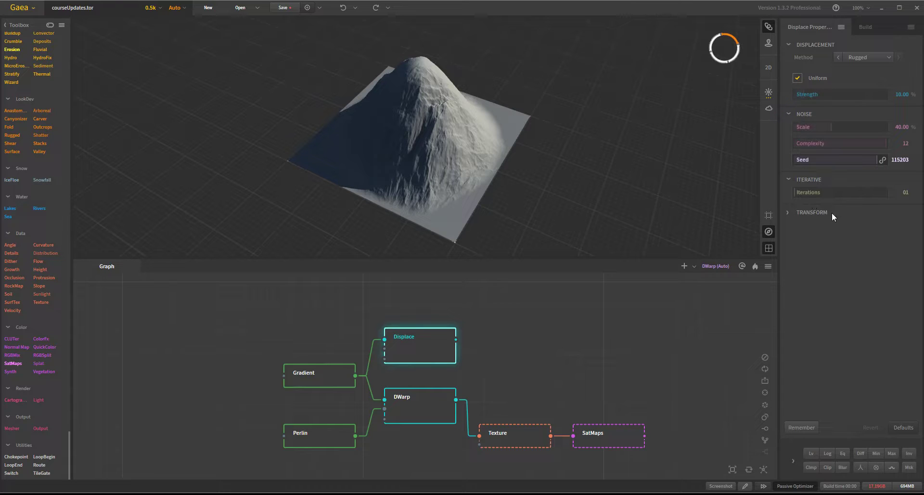
Compare the DWarp and Displace mountain previews, ending on Displace (Rugged, Strength 10%, Scale 40%, Complexity 12).
click(414, 413)
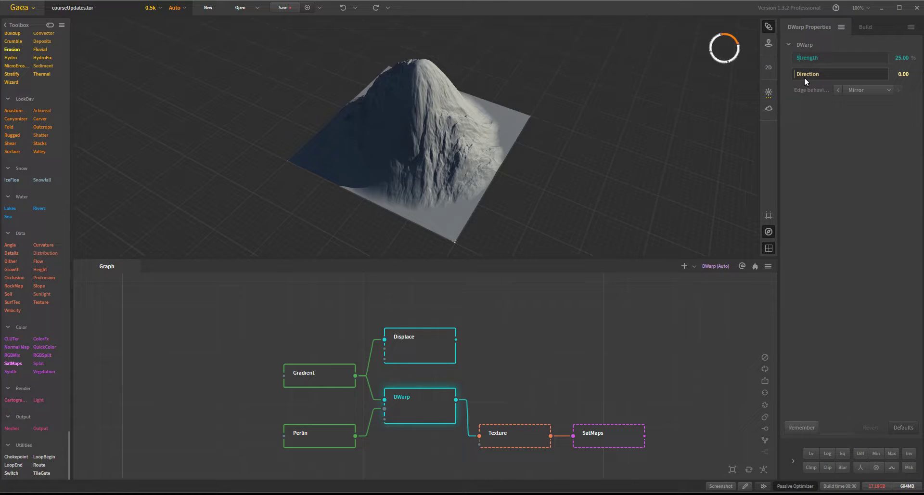
click(404, 350)
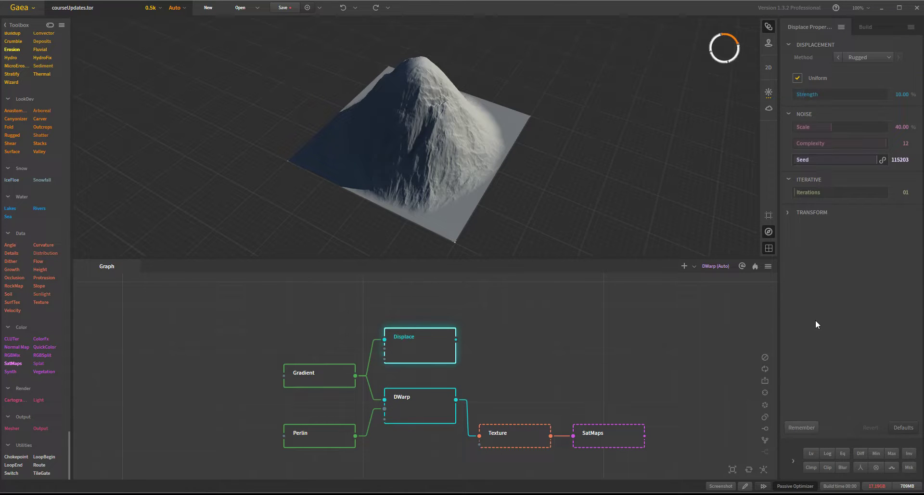
click(437, 410)
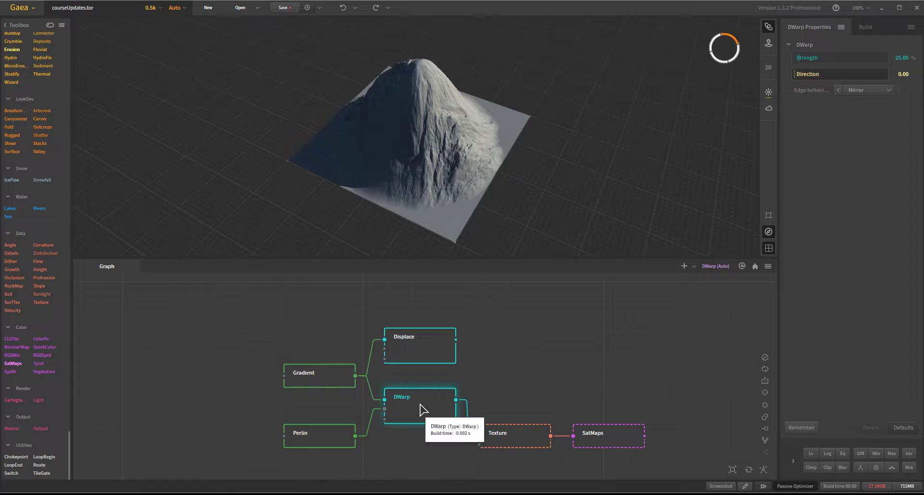
click(417, 351)
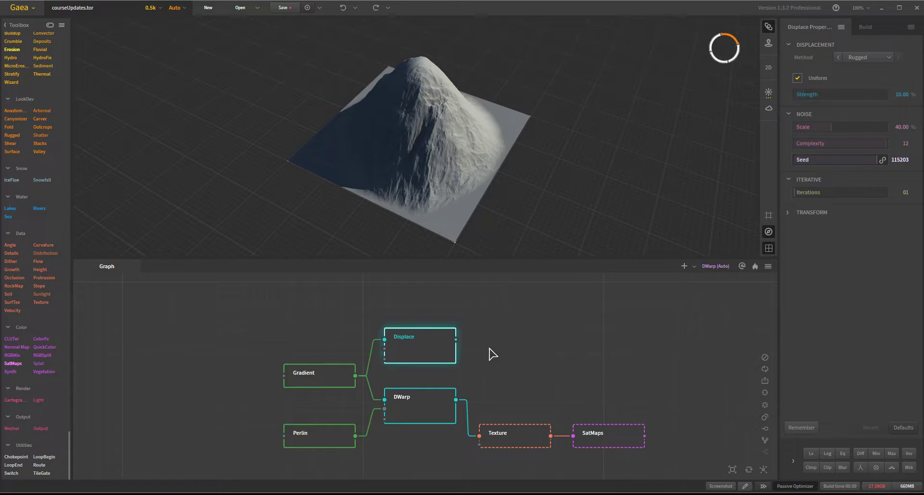
click(438, 406)
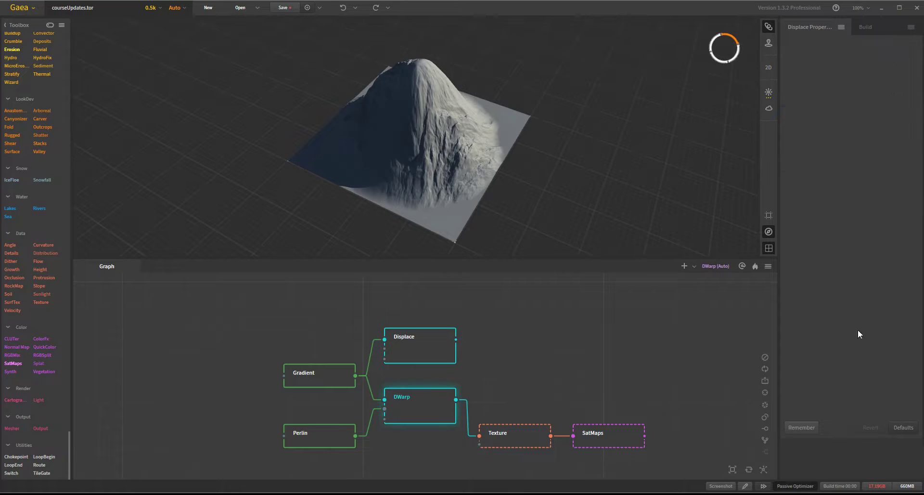
click(435, 351)
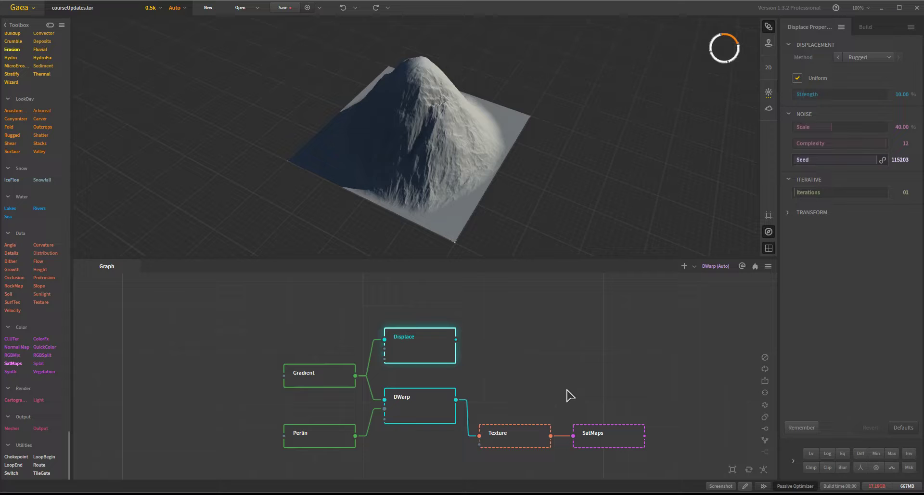
click(434, 420)
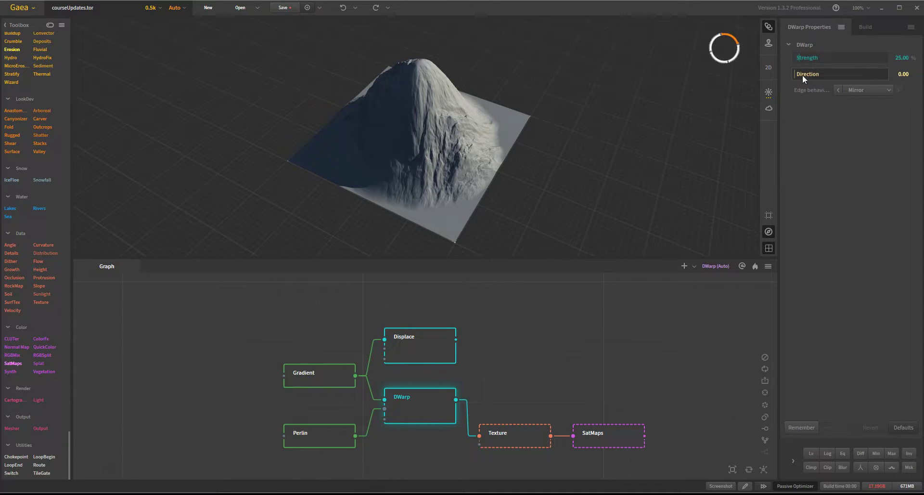
click(430, 337)
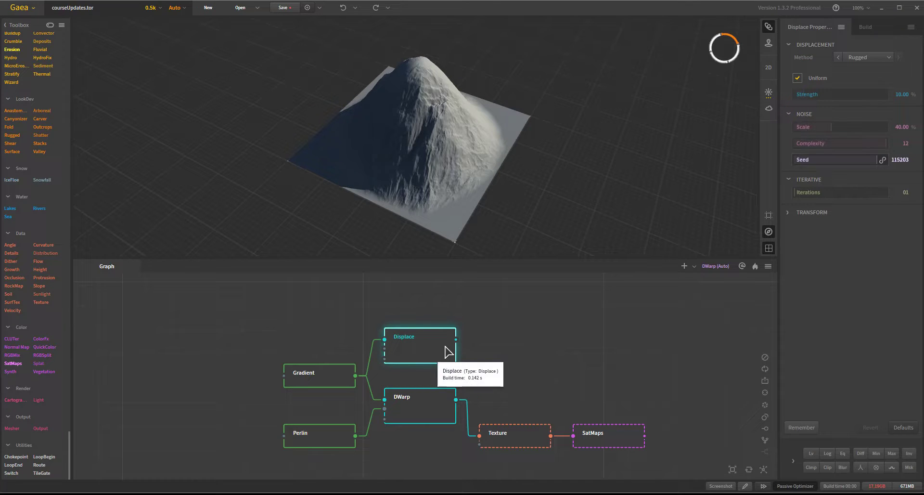
Preview the Perlin, Displace and DWarp terrains in turn, orbiting each, ending close on DWarp.
click(322, 442)
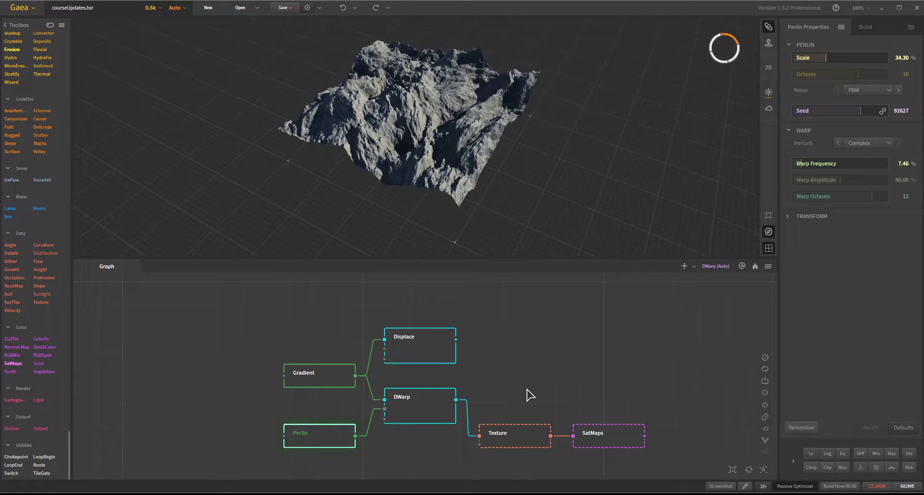
drag(427, 146, 474, 180)
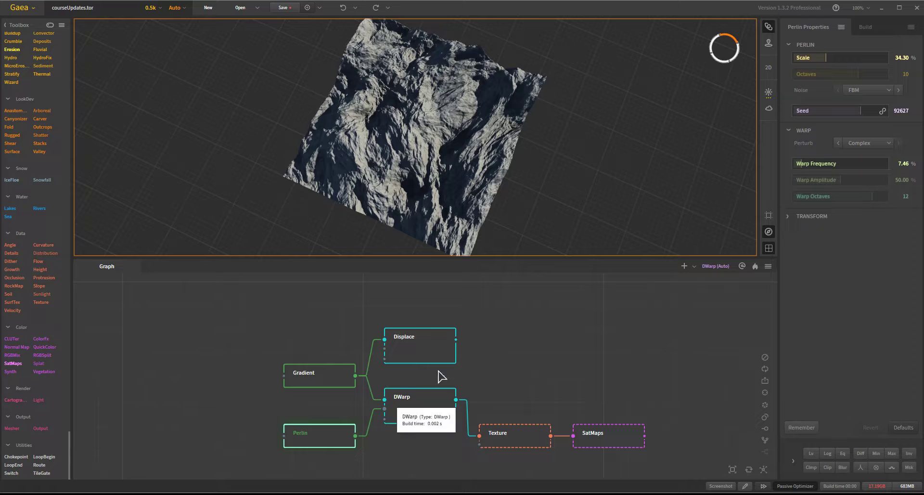
click(433, 352)
drag(459, 182, 446, 126)
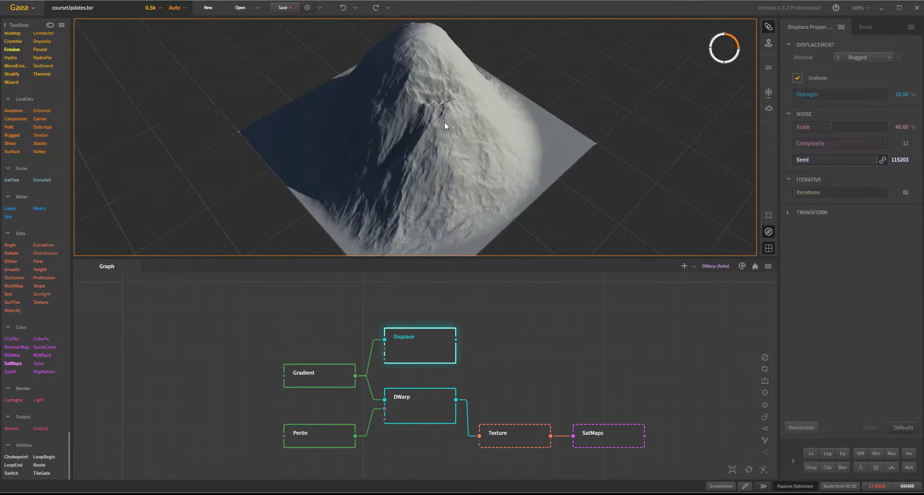
drag(454, 265, 466, 139)
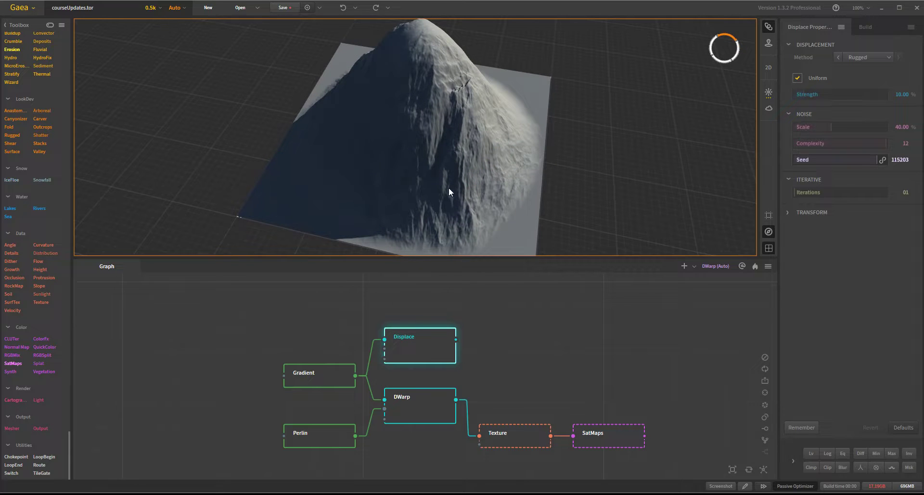
click(430, 408)
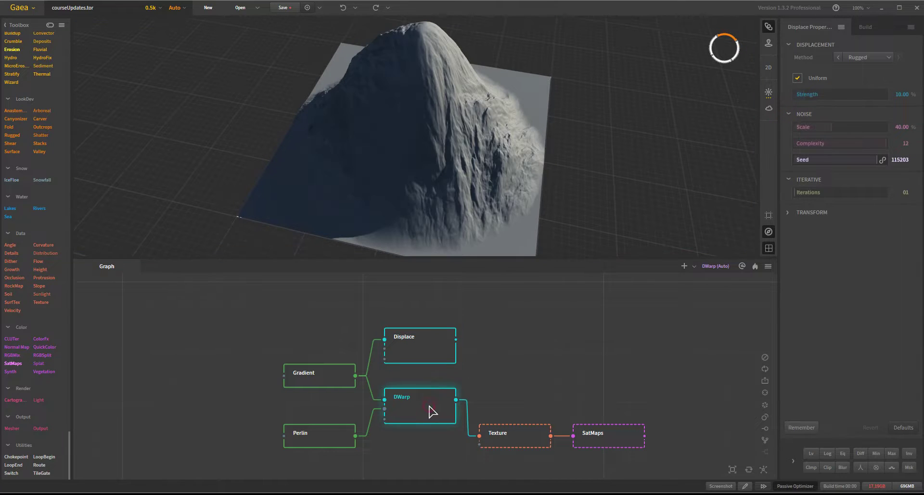
drag(577, 114, 495, 159)
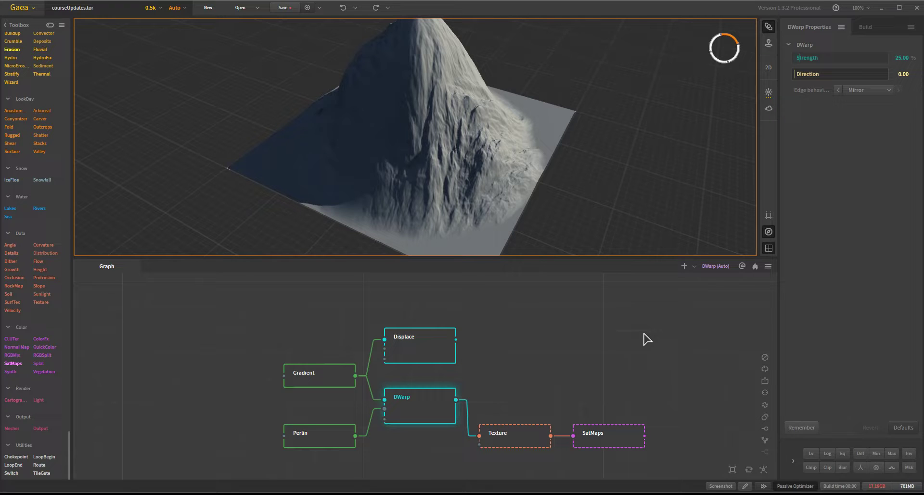
Wrap DWarp between LoopBegin and LoopEnd nodes with 5 loops and inspect the craggy mountain.
click(434, 356)
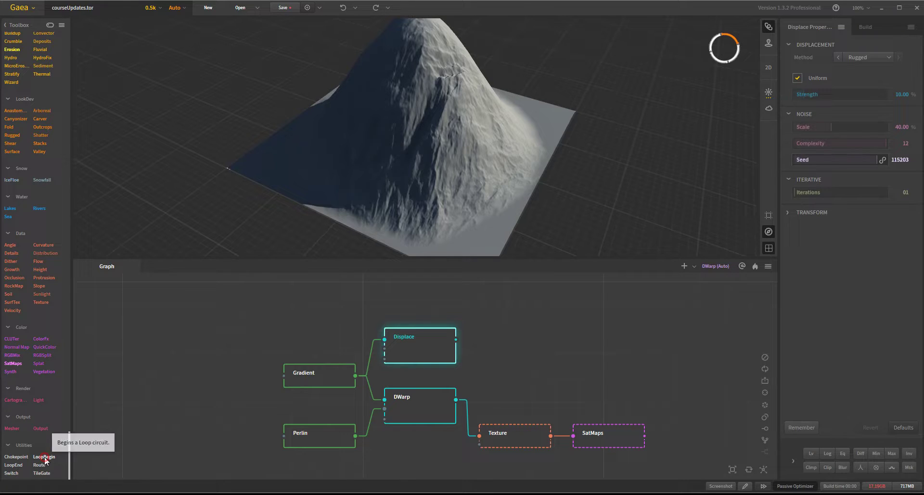
drag(48, 459, 385, 405)
drag(50, 455, 409, 400)
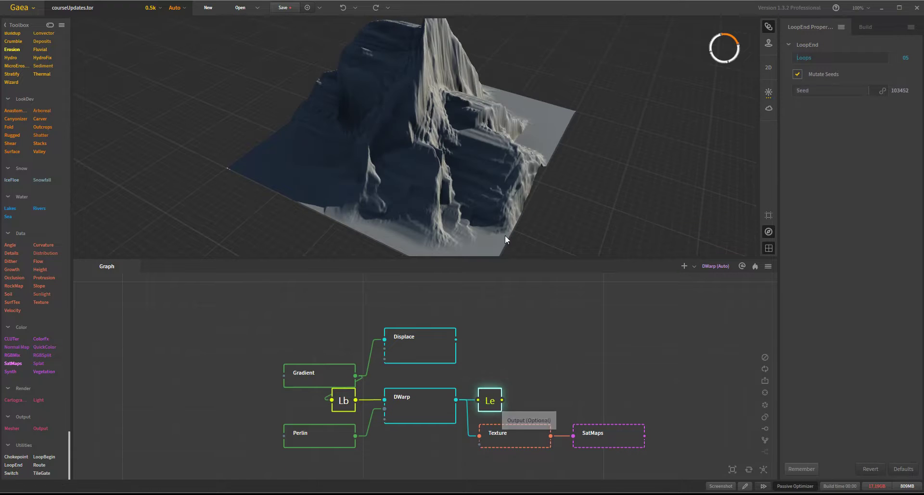
drag(505, 236, 492, 189)
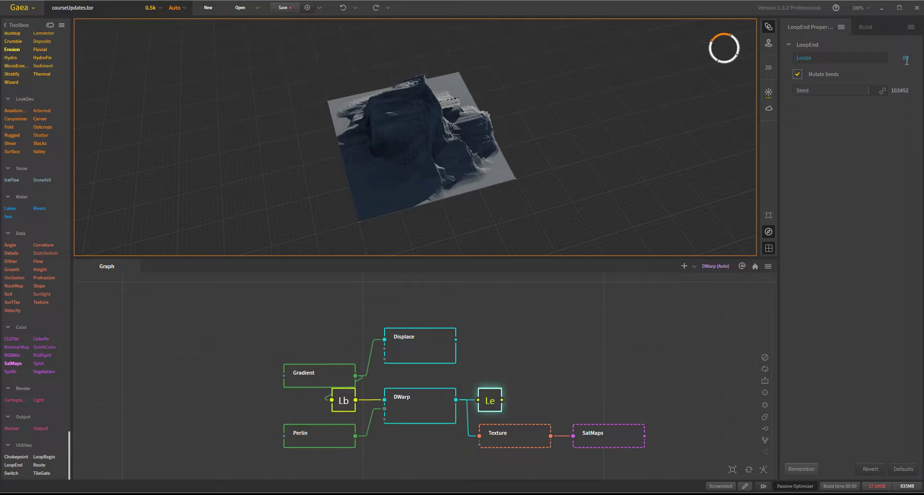
drag(394, 164, 426, 179)
scroll(424, 177, up, 4)
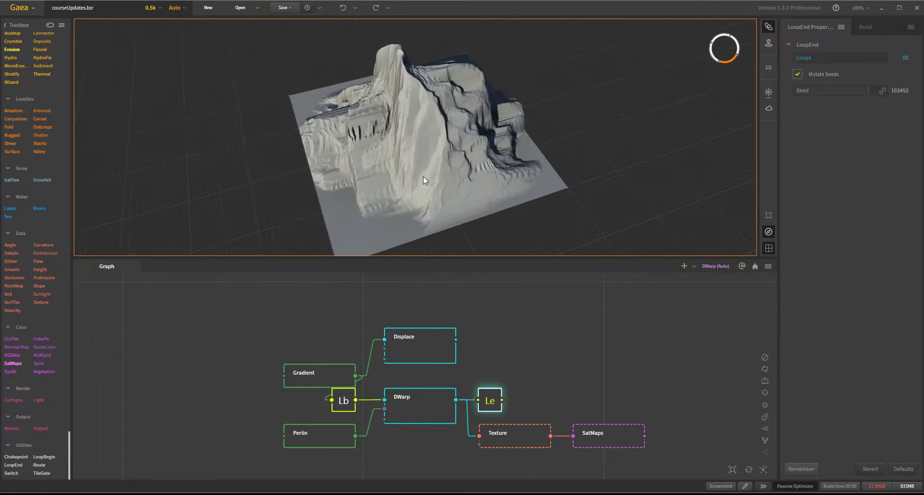
Set the Displace node's iterations value to 5 and inspect the resulting mountain.
click(434, 357)
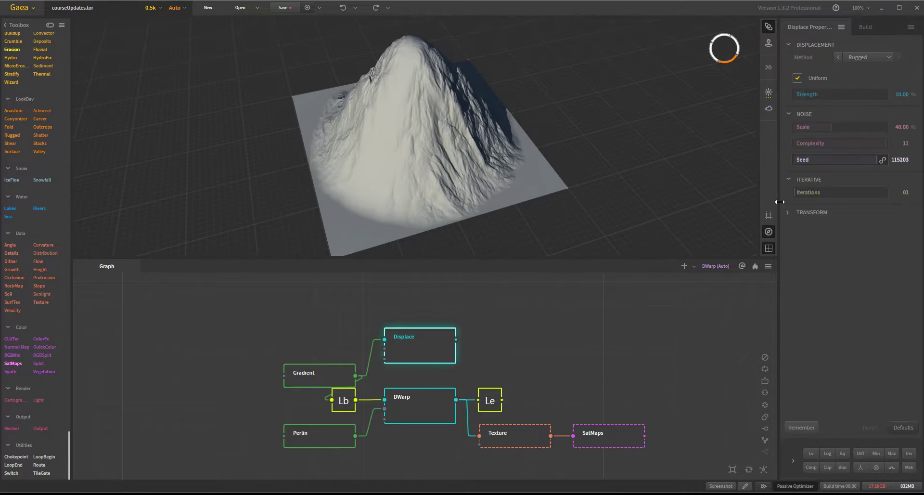
click(903, 192)
text(5)
key(Return)
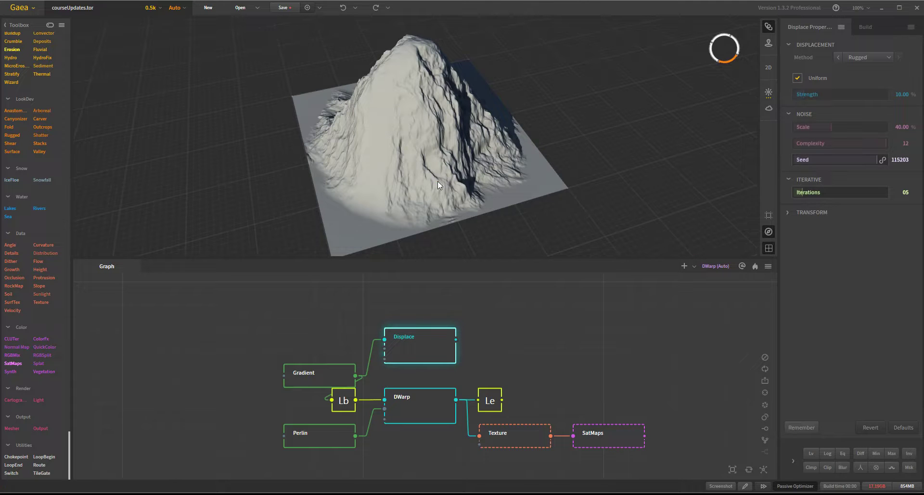
mouse_move(438, 181)
mouse_down()
mouse_move(493, 174)
mouse_move(401, 186)
mouse_move(357, 181)
mouse_move(475, 206)
mouse_move(527, 199)
mouse_move(476, 208)
mouse_up()
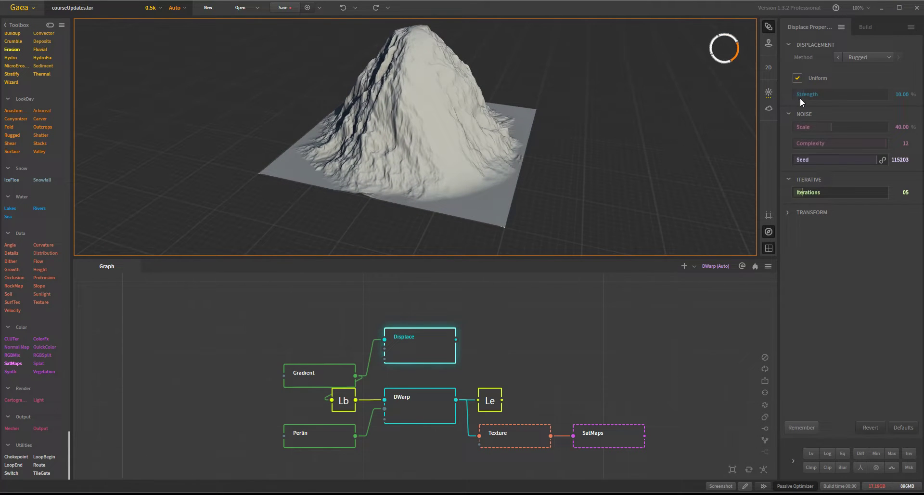
Raise Displace Strength to 25% and orbit to inspect the blockier displacement.
click(896, 95)
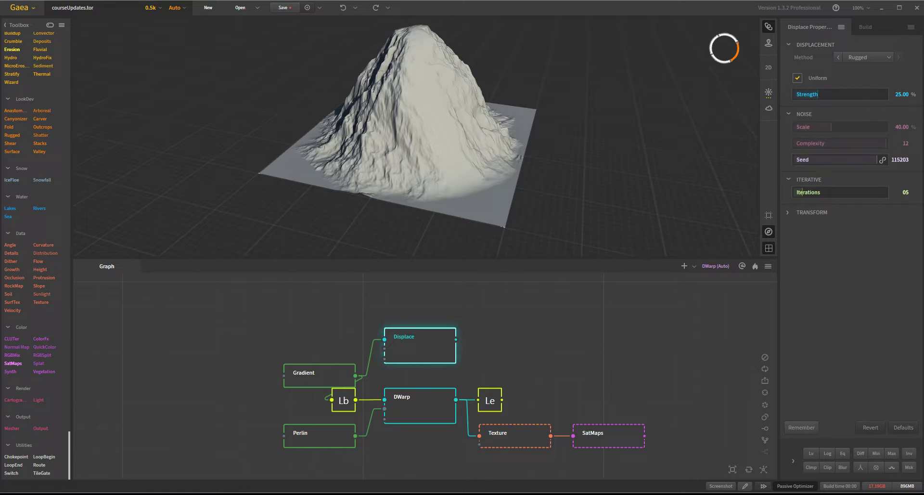
text(25)
key(Return)
drag(487, 132, 474, 110)
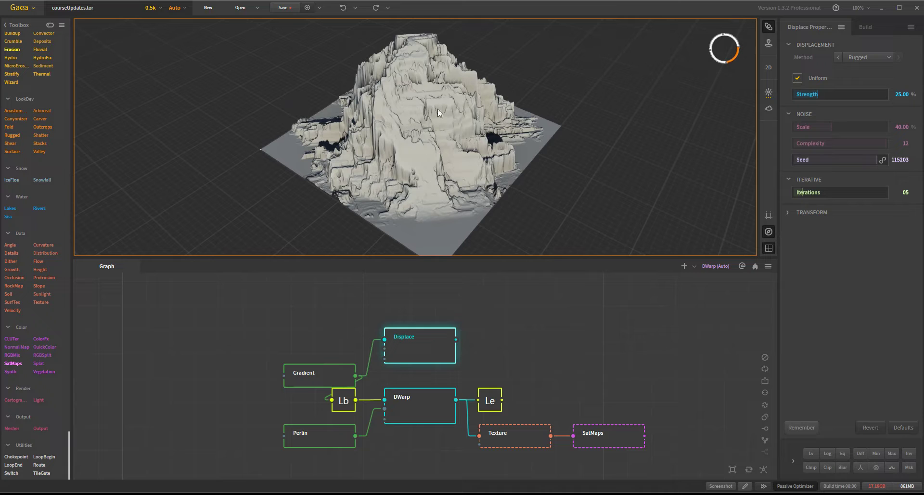
drag(513, 137, 463, 170)
click(319, 444)
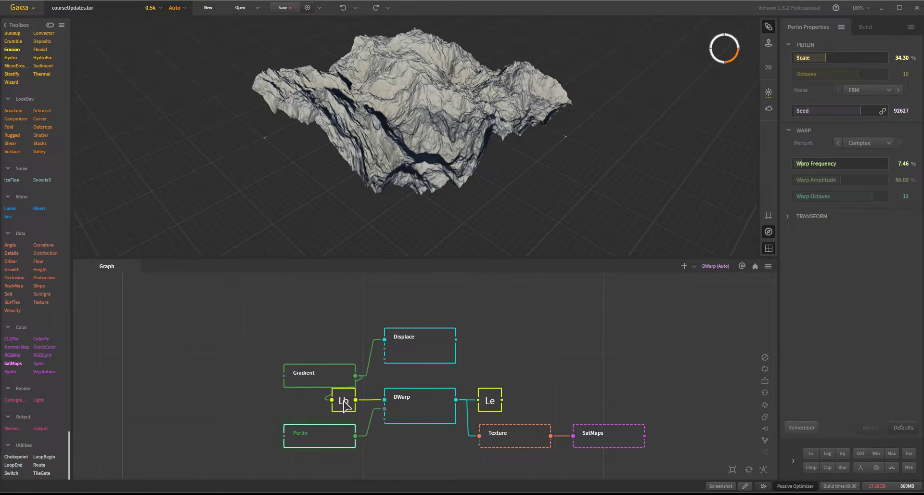
Compare the DWarp and Perlin terrain previews from a new viewing angle.
click(438, 402)
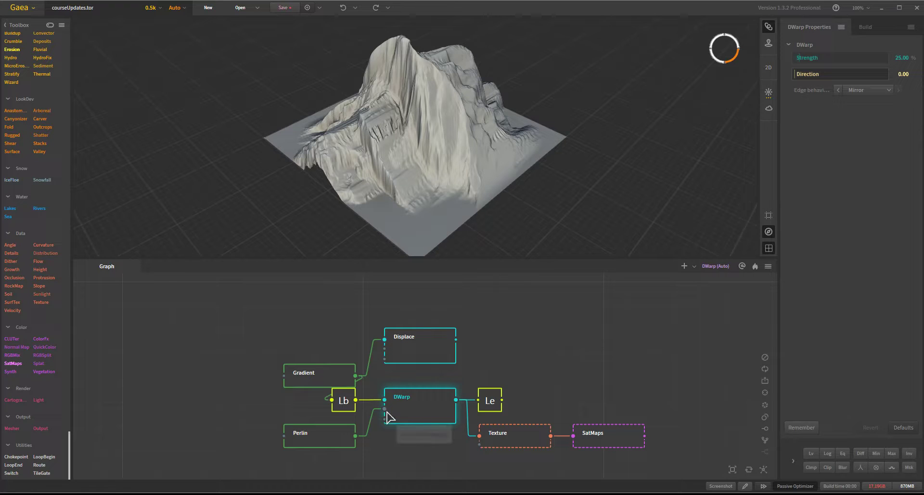
click(320, 445)
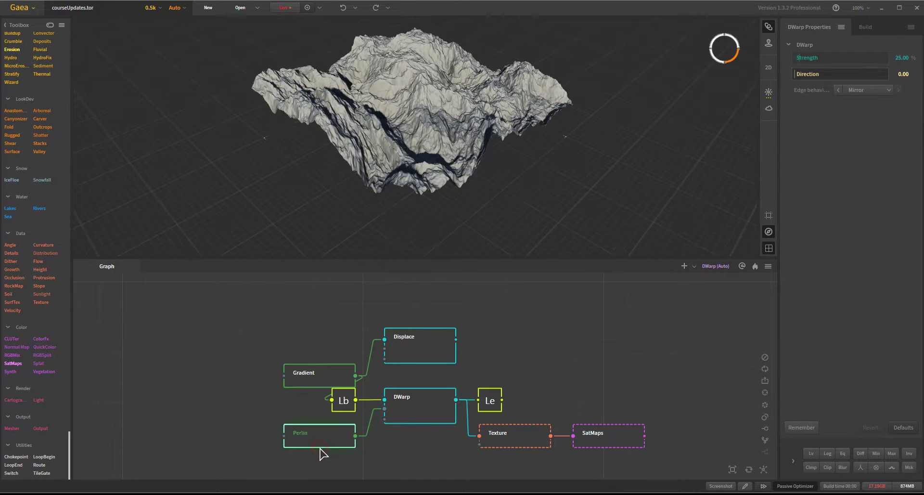
click(427, 409)
drag(385, 190, 356, 194)
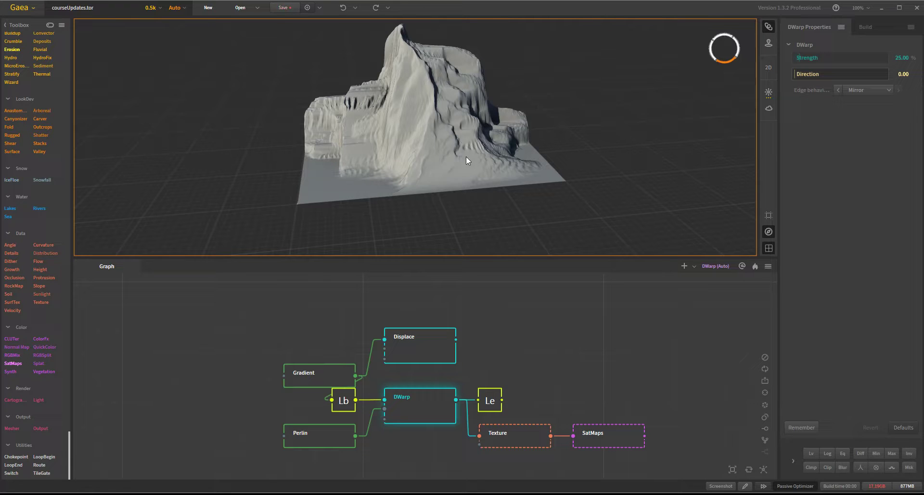
click(319, 443)
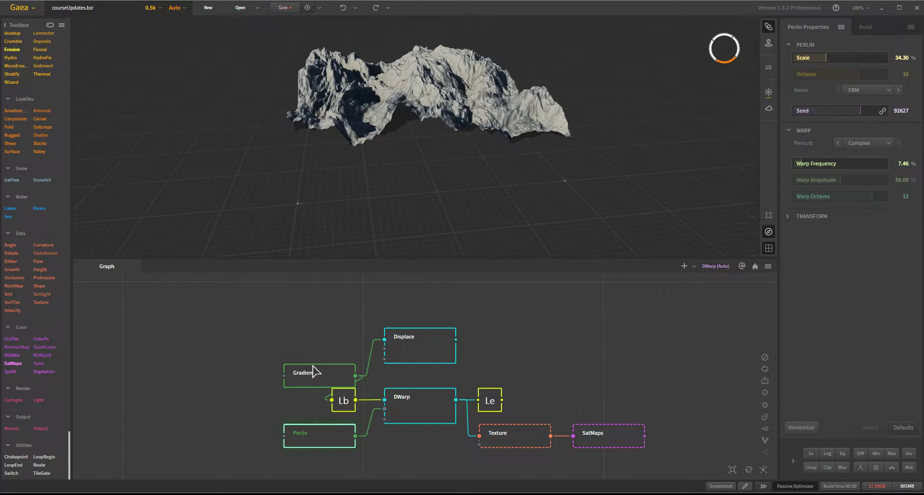
Drag the Gradient node up-left level with Displace, then preview Displace and DWarp.
drag(304, 367, 281, 328)
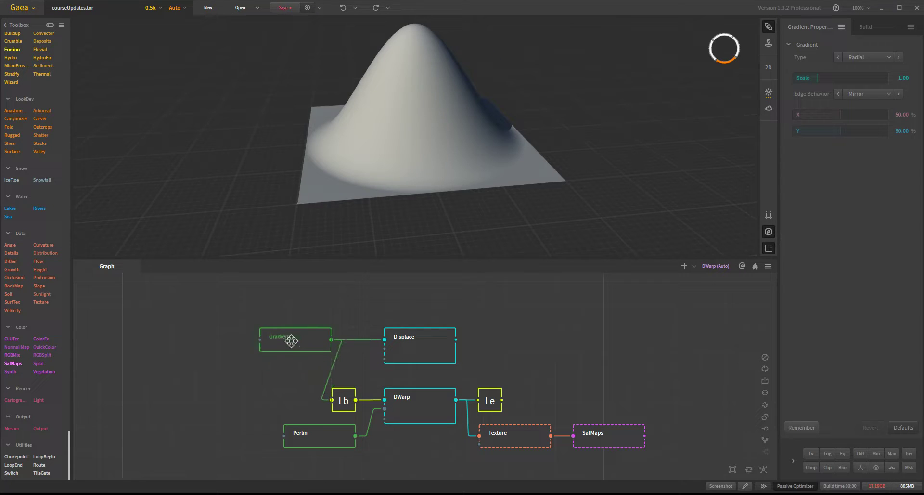
click(416, 361)
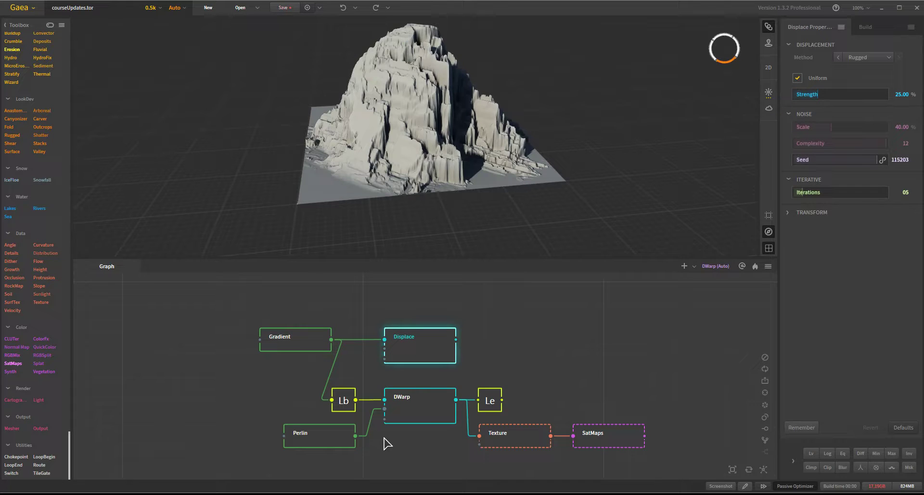
click(428, 419)
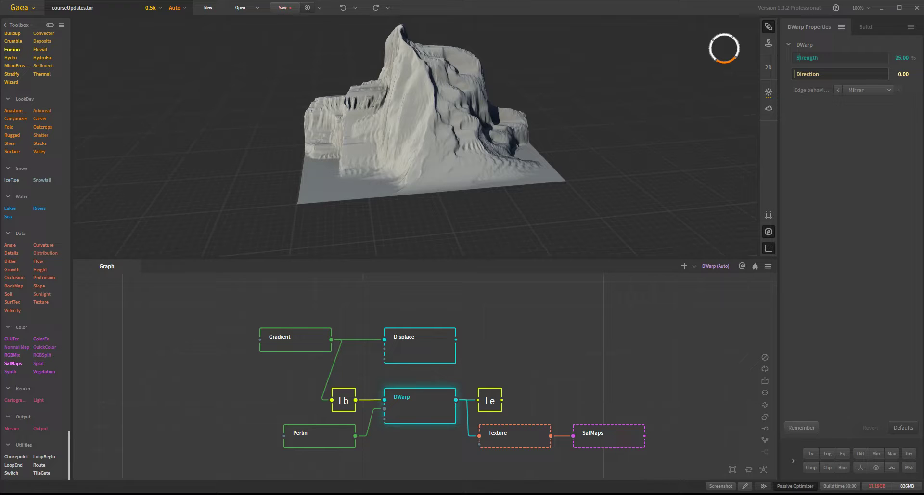
Wire Displace's output into the Texture node so SatMaps Rocky 0298 colours the Displace mountain.
click(607, 439)
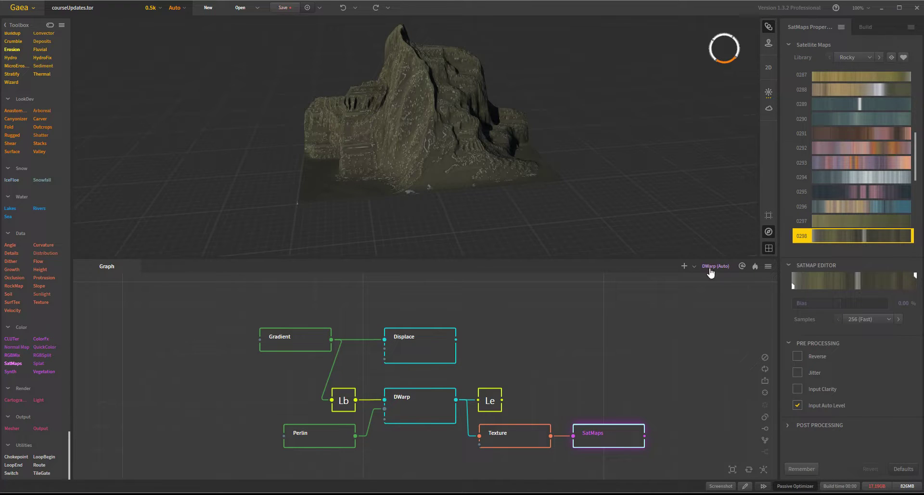
drag(385, 144, 375, 68)
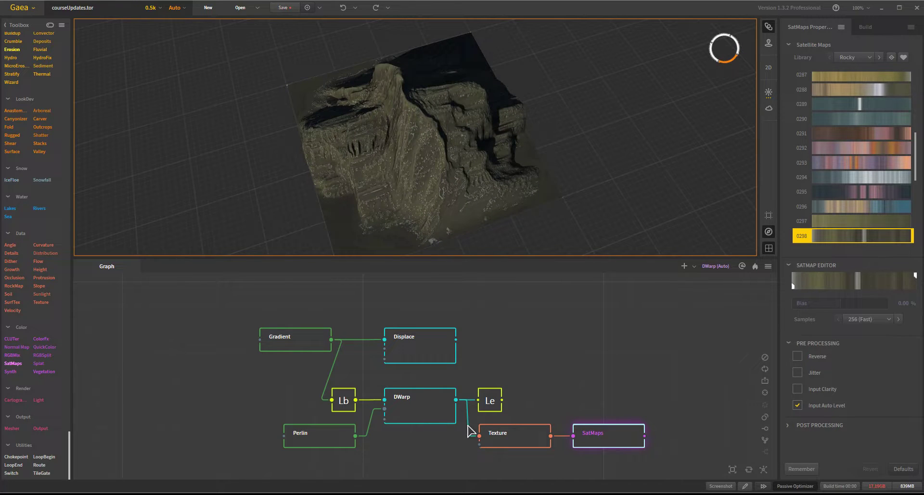
drag(457, 340, 480, 436)
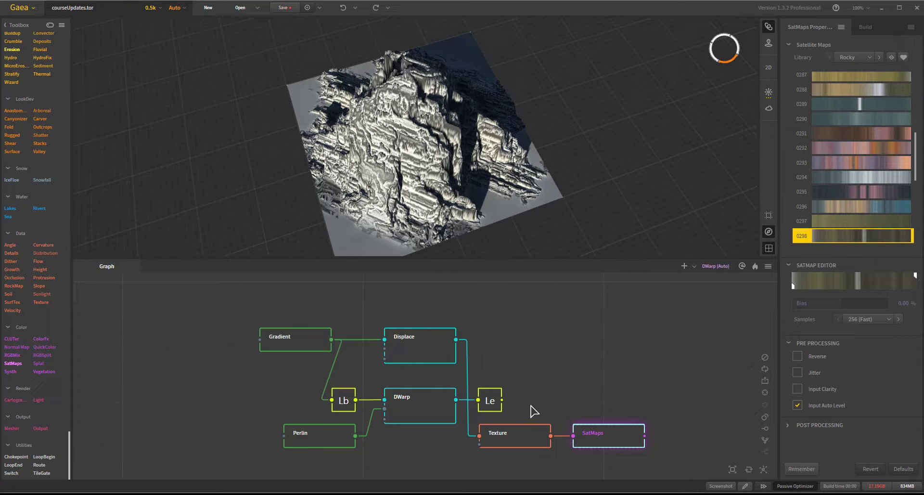
click(622, 441)
click(593, 450)
click(592, 445)
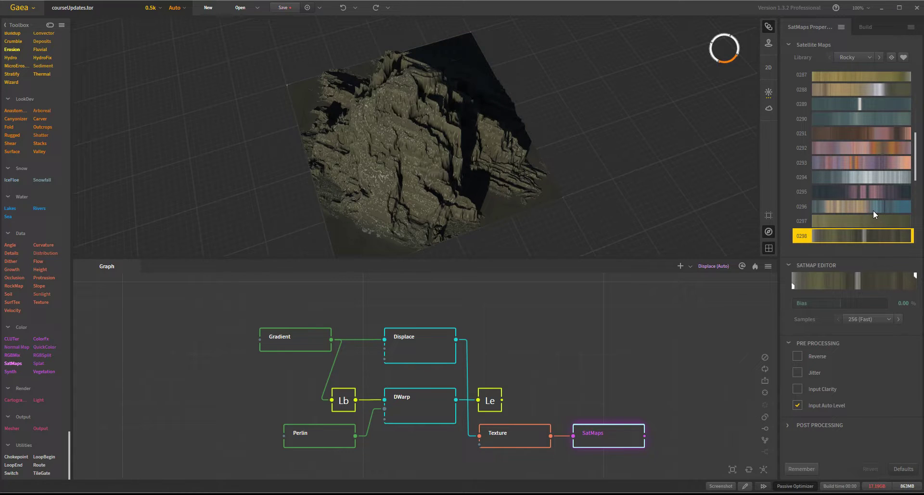
Choose the Green SatMaps library, giving mossy greens, and view the terrain from a low side angle.
click(861, 57)
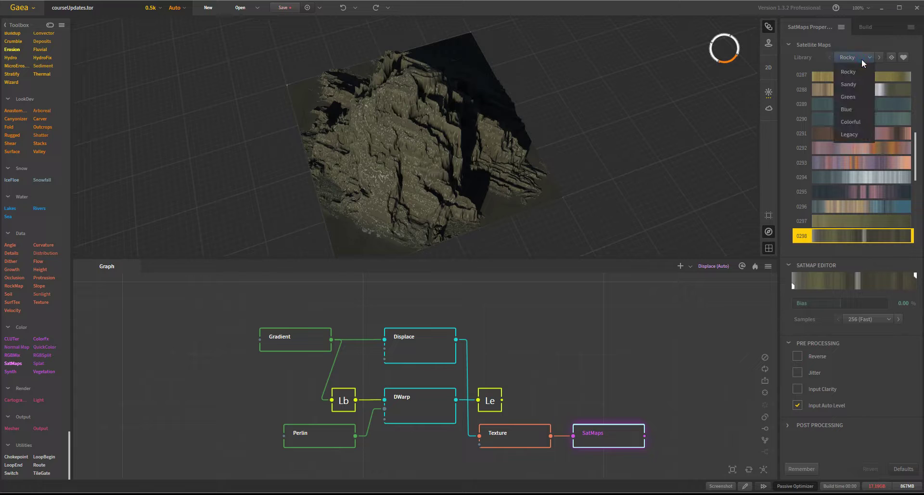
click(877, 148)
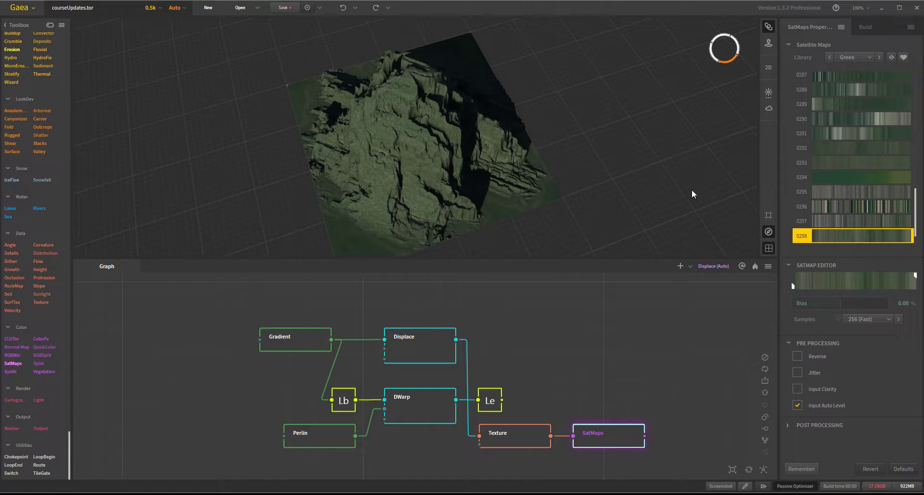
drag(408, 139, 508, 174)
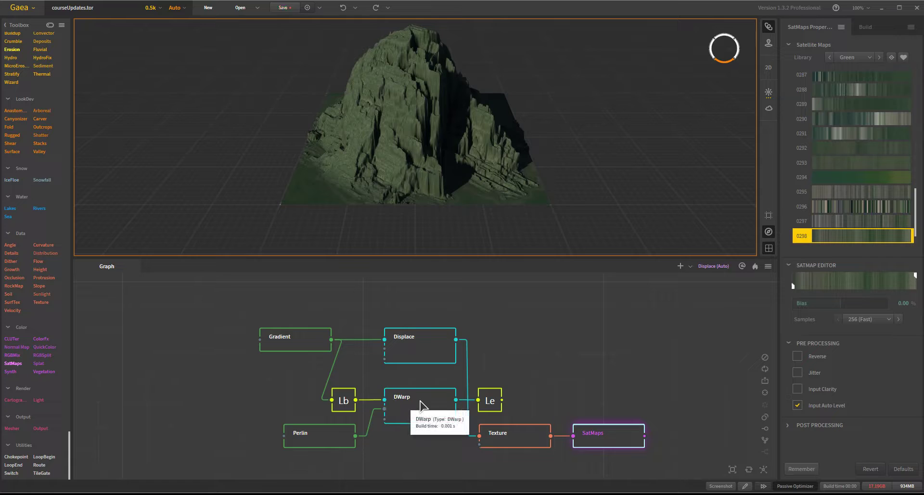
click(431, 352)
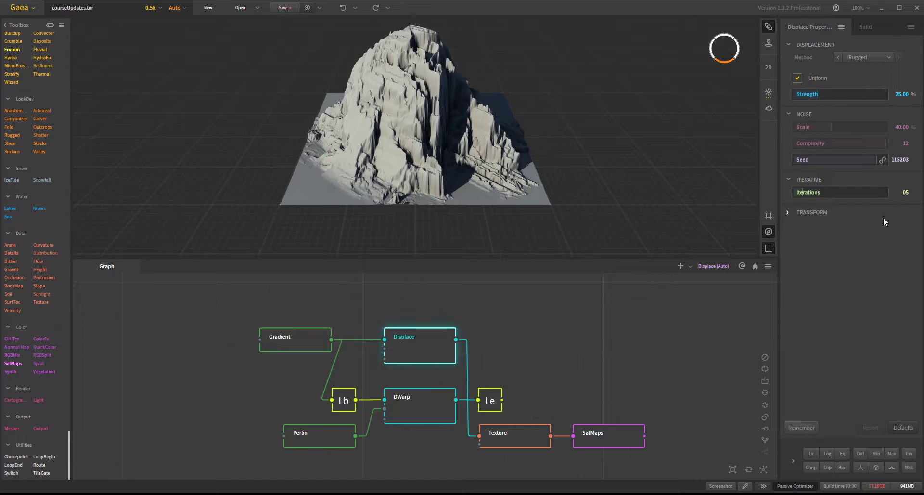
click(423, 420)
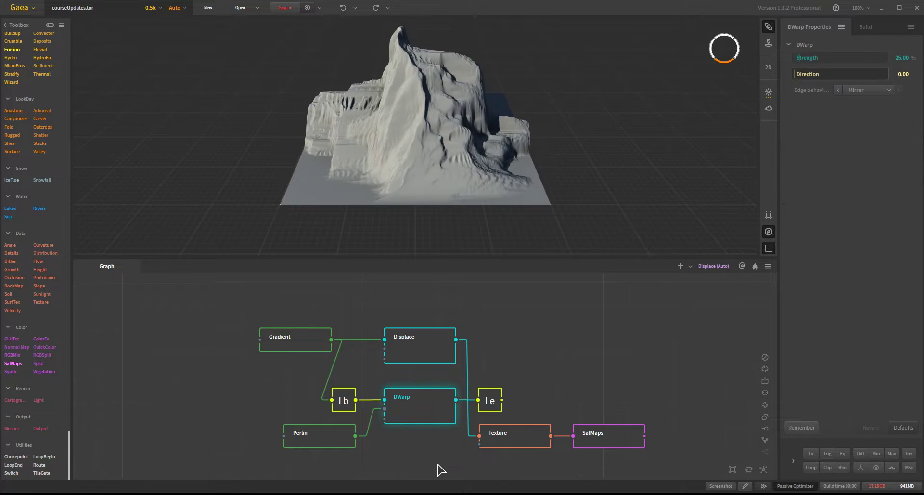
click(618, 445)
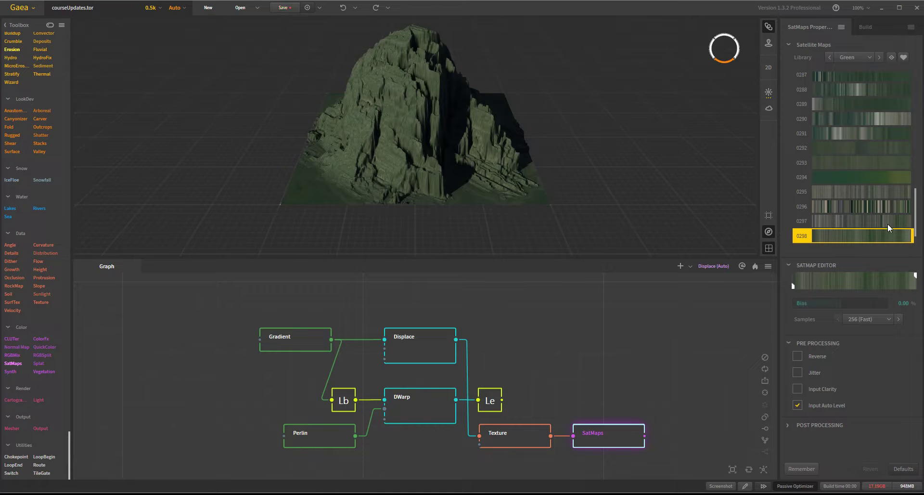